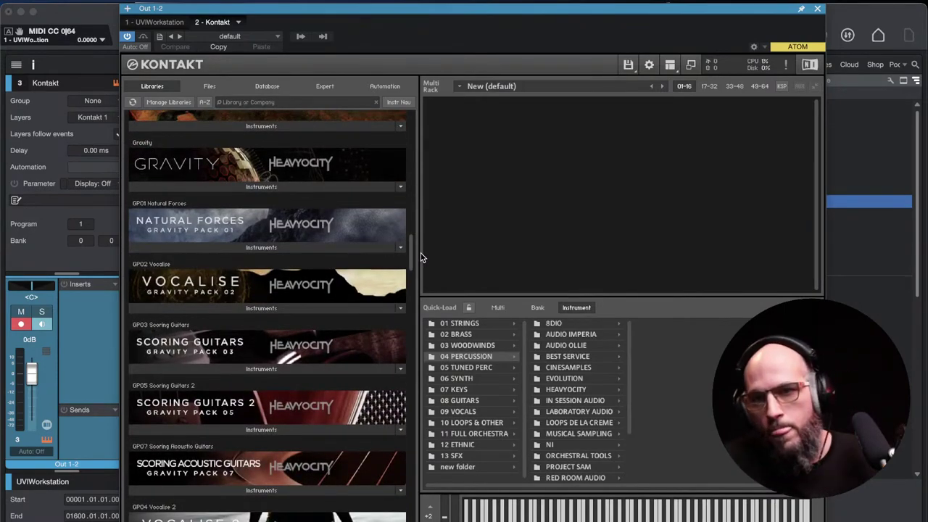
# - Load the Felt Grand Piano - Mixed instrument from the Felt Grand Piano folder of the Ólafur Arnalds Toolkit library
pyautogui.moveTo(420, 254); pyautogui.dragTo(417, 442)
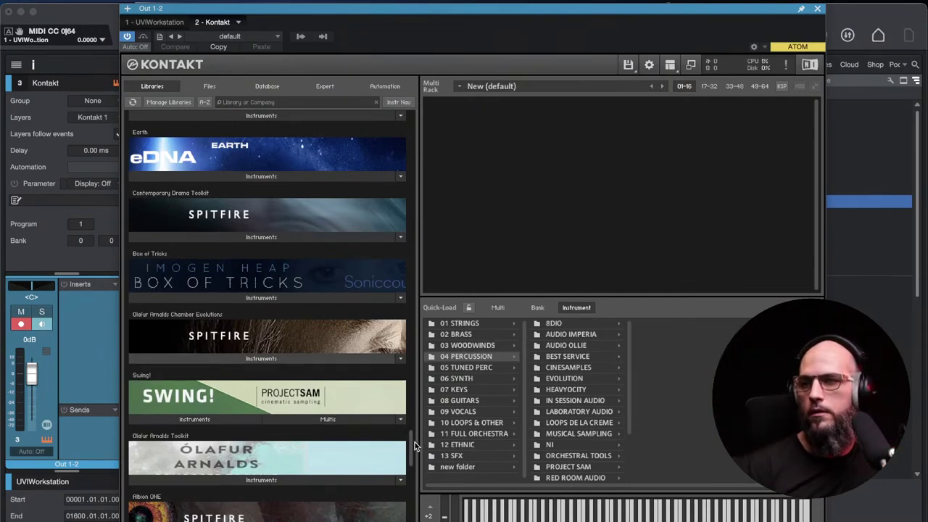
pyautogui.moveTo(415, 442); pyautogui.dragTo(415, 463)
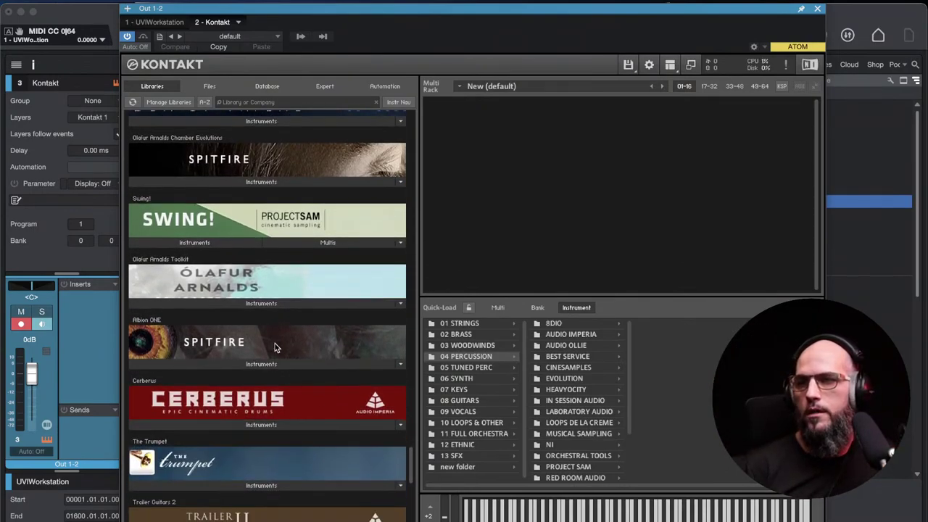
pyautogui.click(263, 304)
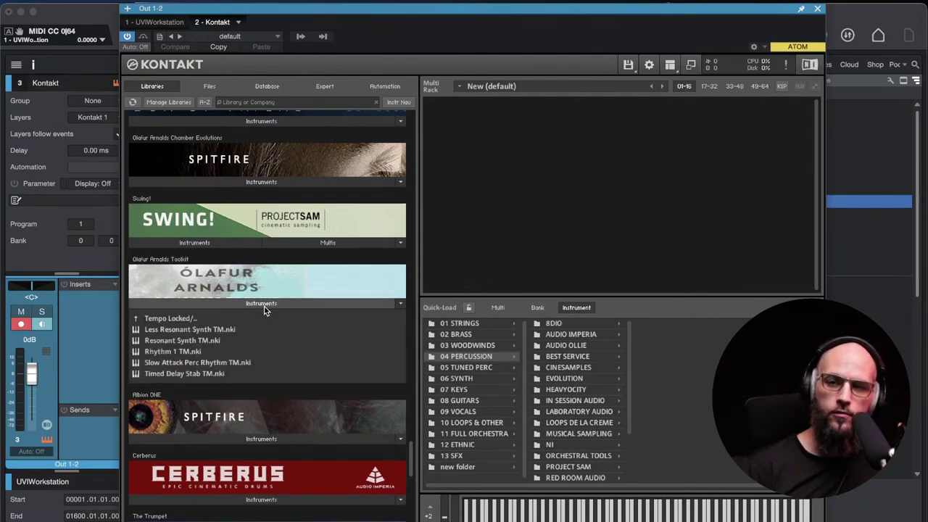
pyautogui.click(196, 321)
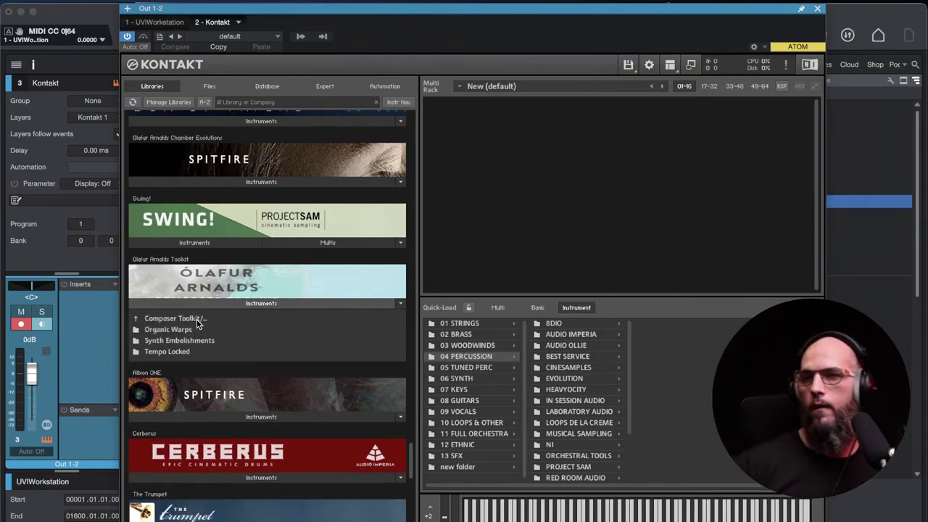
pyautogui.click(196, 320)
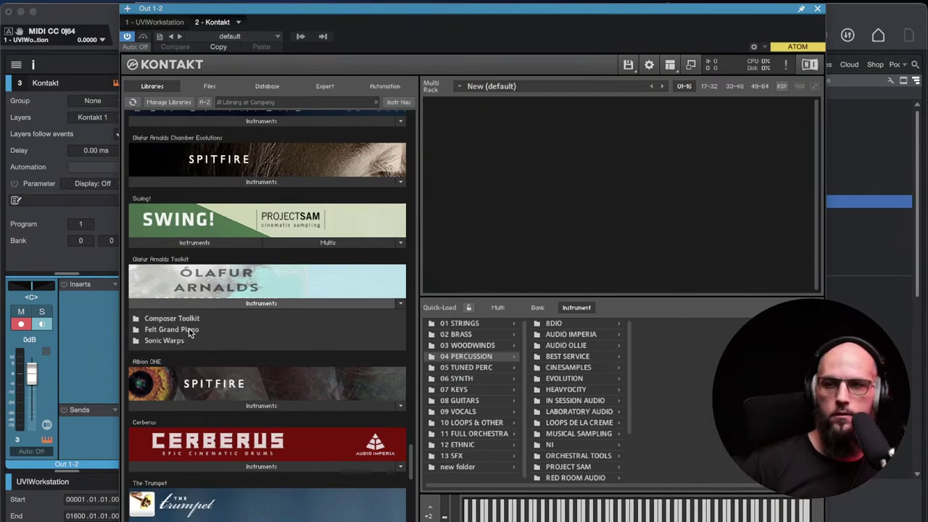
pyautogui.click(190, 330)
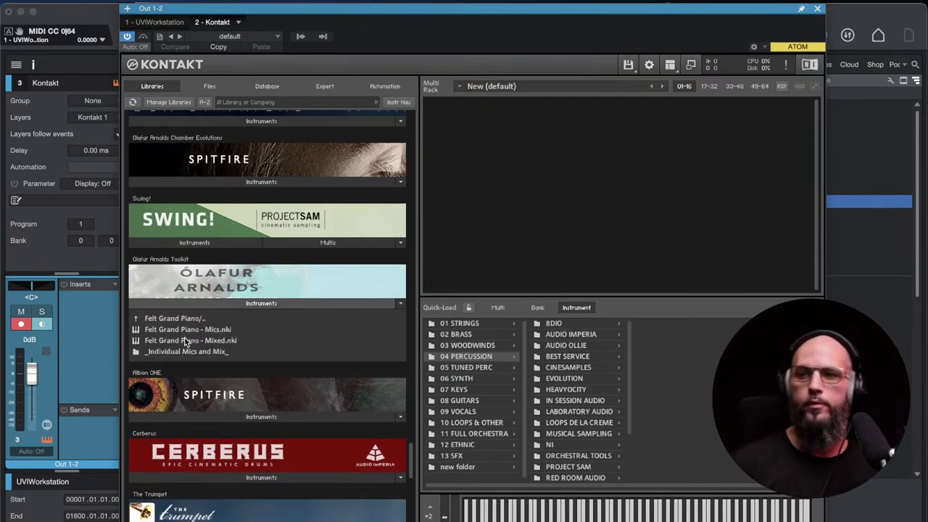
pyautogui.doubleClick(186, 341)
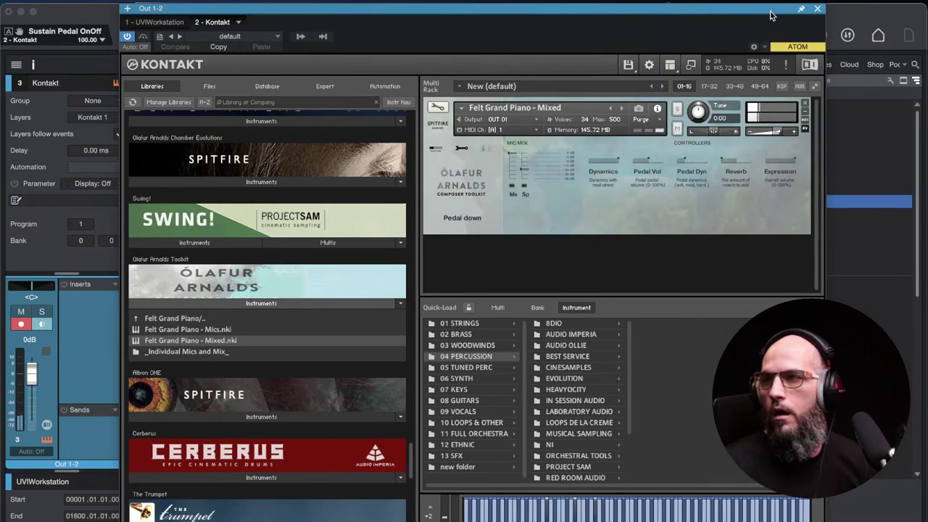
# - Hide the track inspector and reposition the Kontakt window over the arrangement
pyautogui.moveTo(773, 11); pyautogui.dragTo(927, 89)
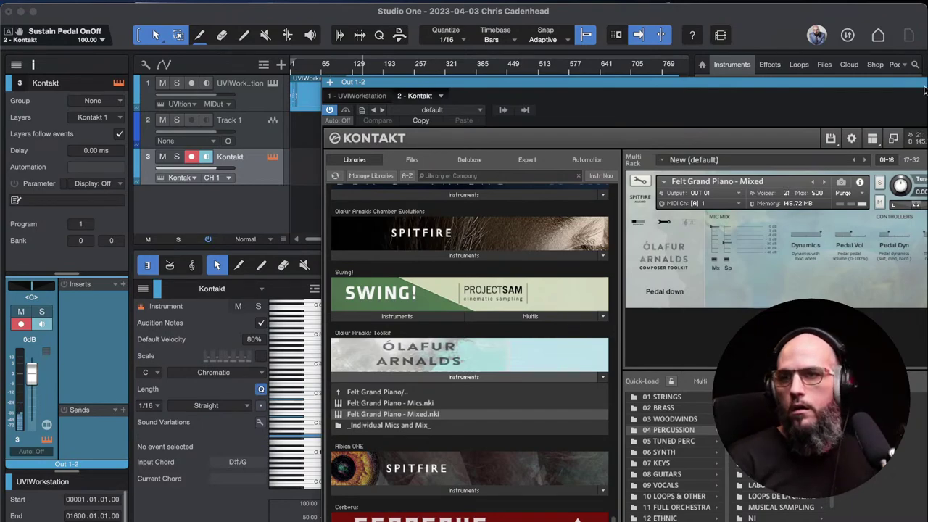
pyautogui.click(35, 65)
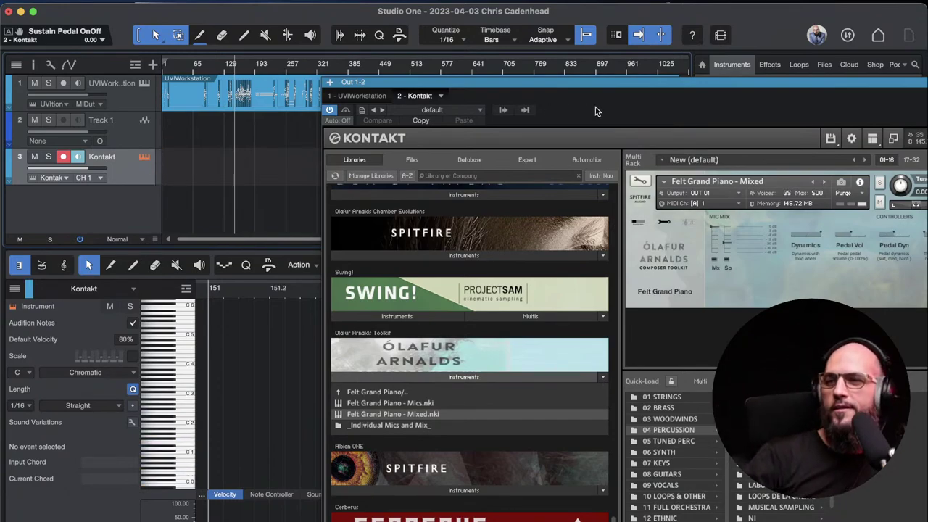
pyautogui.moveTo(609, 82); pyautogui.dragTo(337, 73)
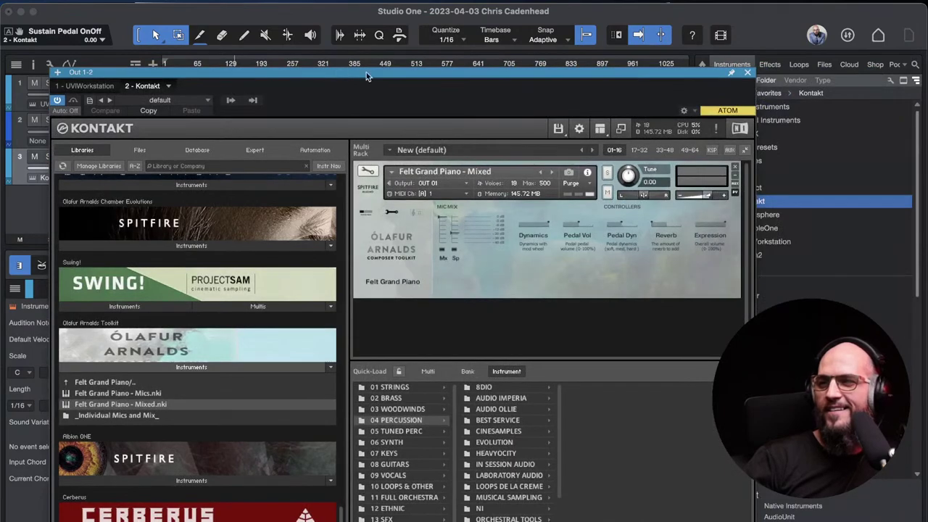
pyautogui.moveTo(412, 73); pyautogui.dragTo(384, 58)
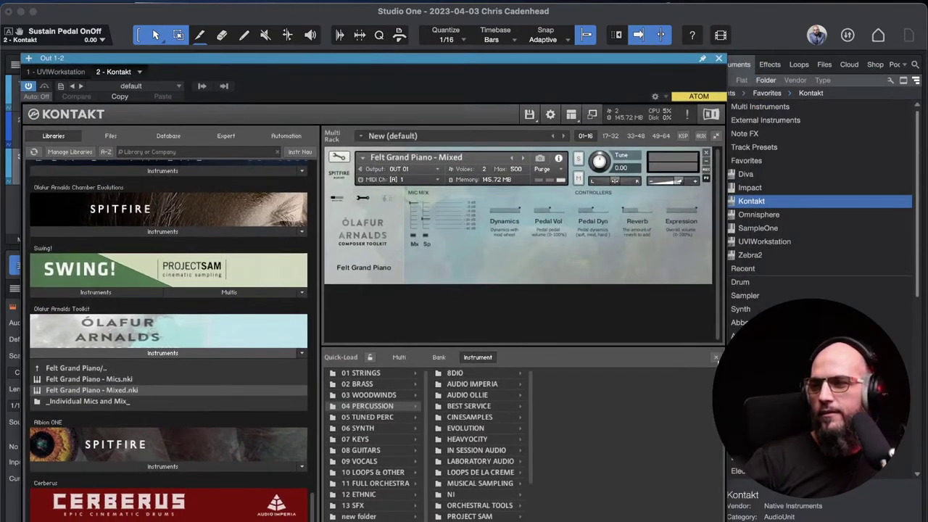
# - Hide Kontakt's Quick-Load browser and close the Kontakt window
pyautogui.click(716, 357)
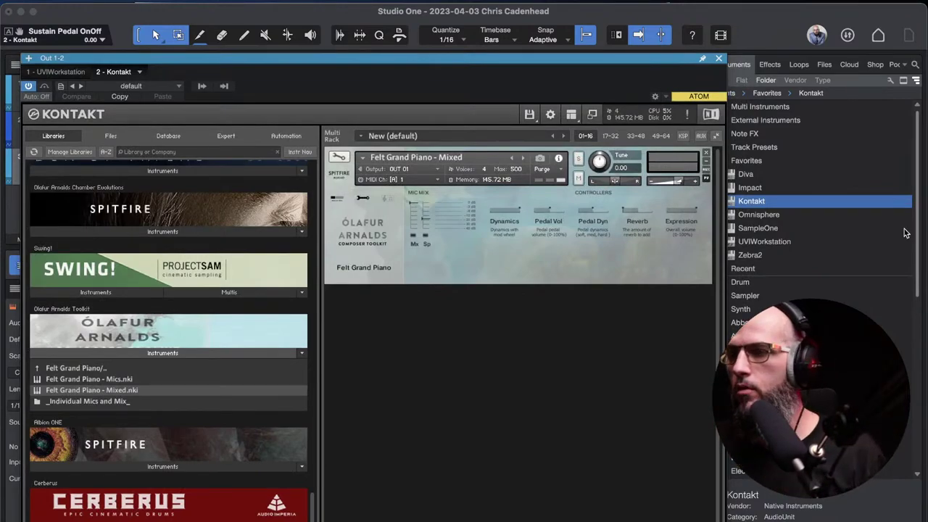
pyautogui.moveTo(644, 66); pyautogui.dragTo(636, 97)
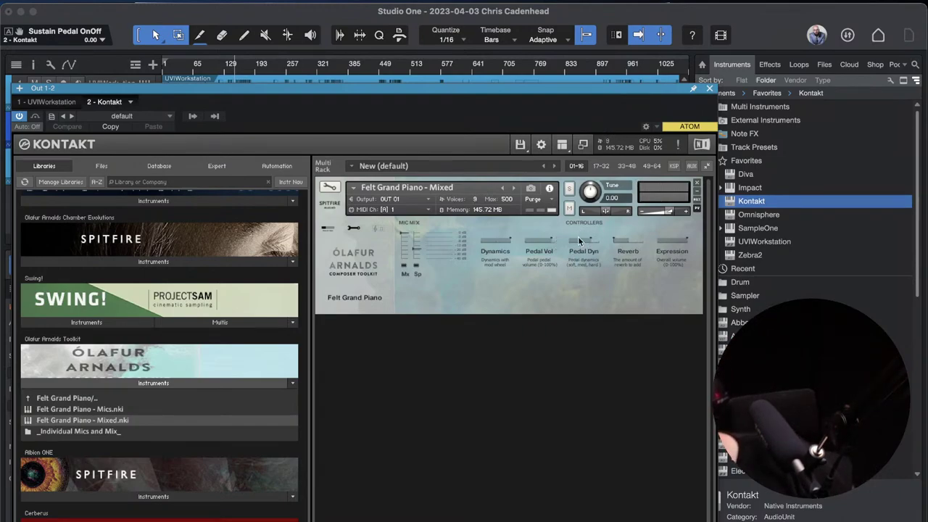
pyautogui.click(709, 88)
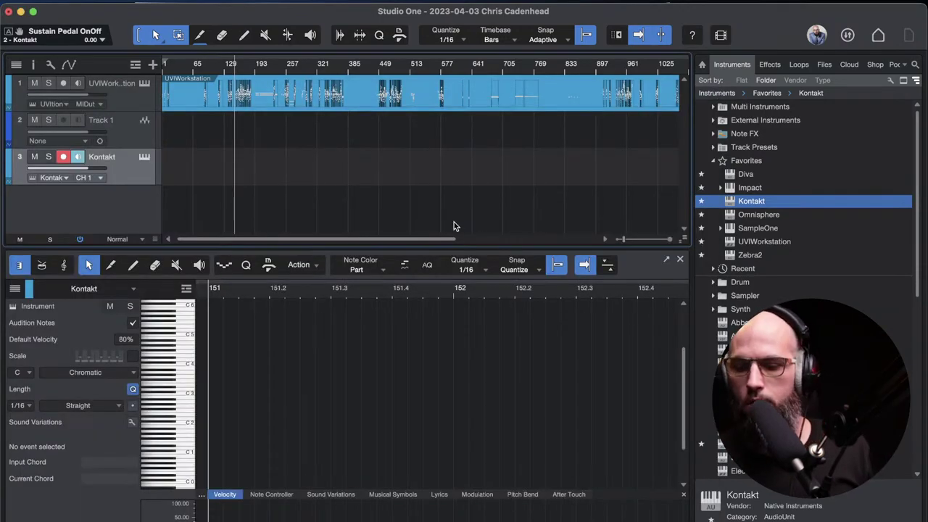
# - Show the mixer console, resize its inserts area and open the UAD Pure Plate reverb on the FX 1 channel
pyautogui.press('F3')
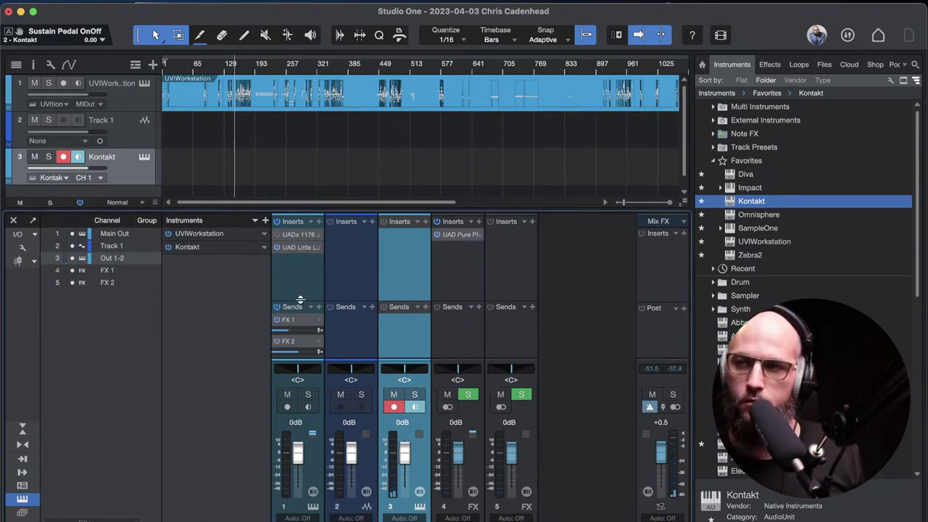
pyautogui.moveTo(300, 300); pyautogui.dragTo(300, 291)
pyautogui.click(456, 236)
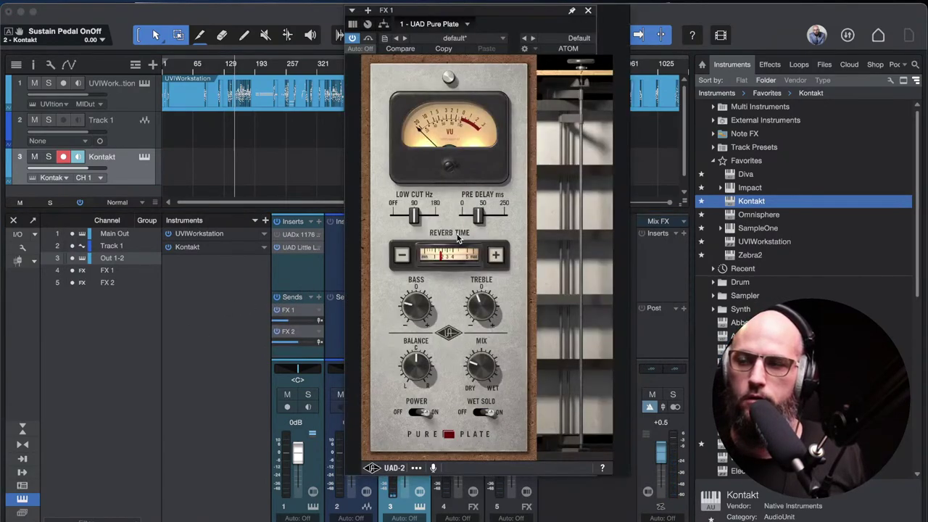
# - Set the Pure Plate to 90 Hz low cut, 44.4 ms predelay, 2.0 s reverb time, -5.6 dB bass and -3.5 dB treble
pyautogui.moveTo(415, 217)
pyautogui.mouseDown()
pyautogui.moveTo(396, 217)
pyautogui.moveTo(417, 218)
pyautogui.mouseUp()
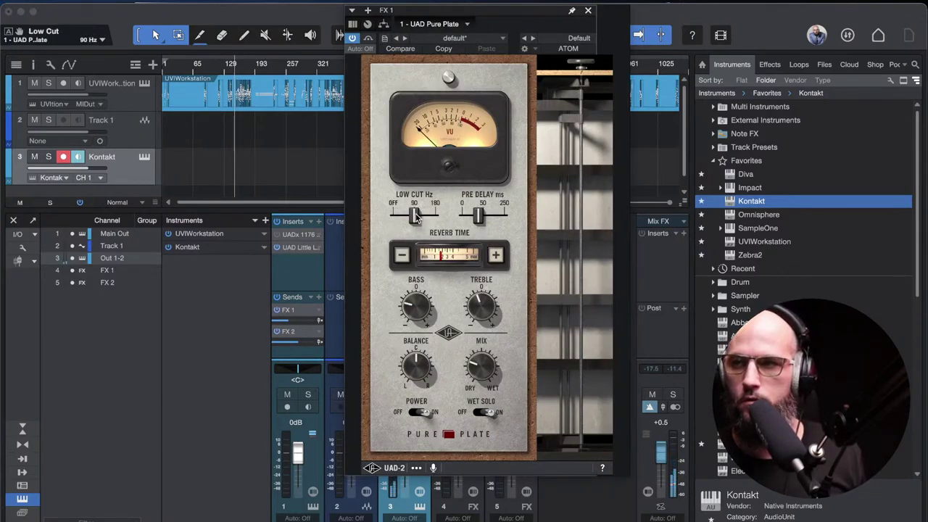
pyautogui.click(478, 217)
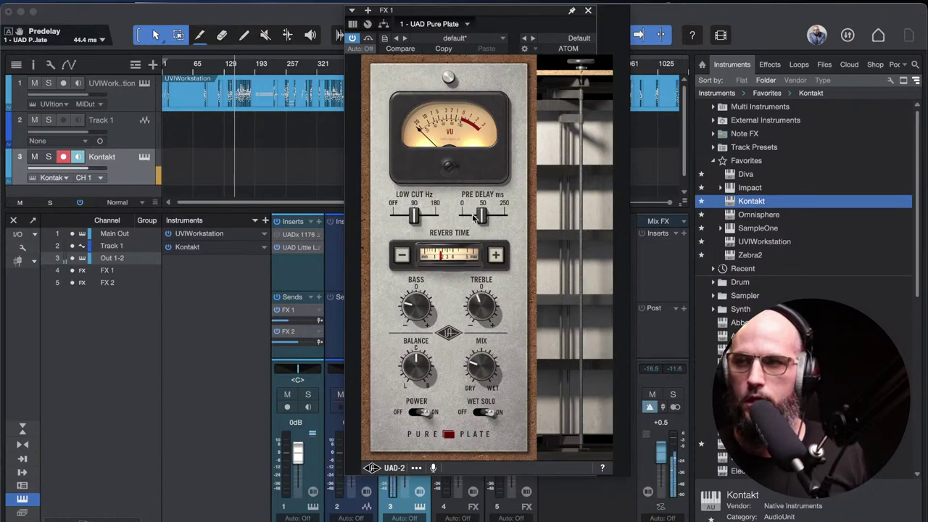
pyautogui.click(443, 259)
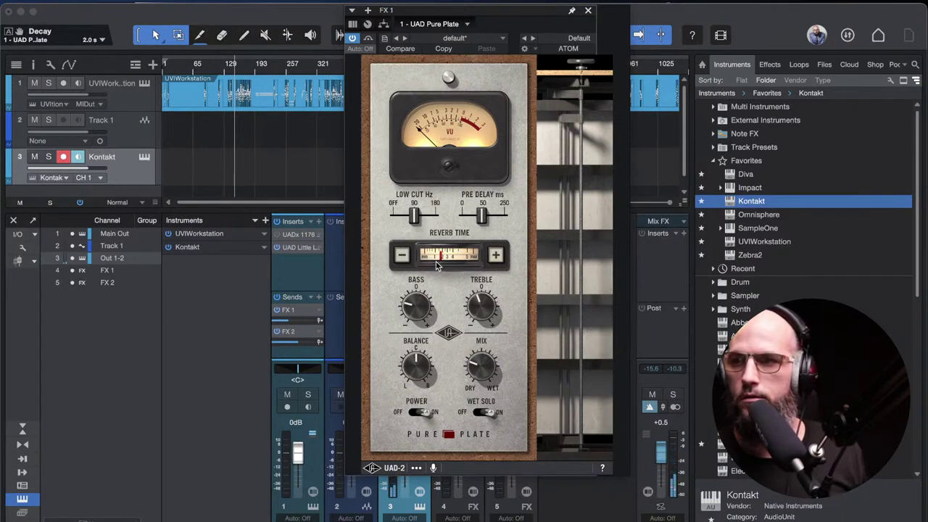
pyautogui.moveTo(416, 305); pyautogui.dragTo(412, 324)
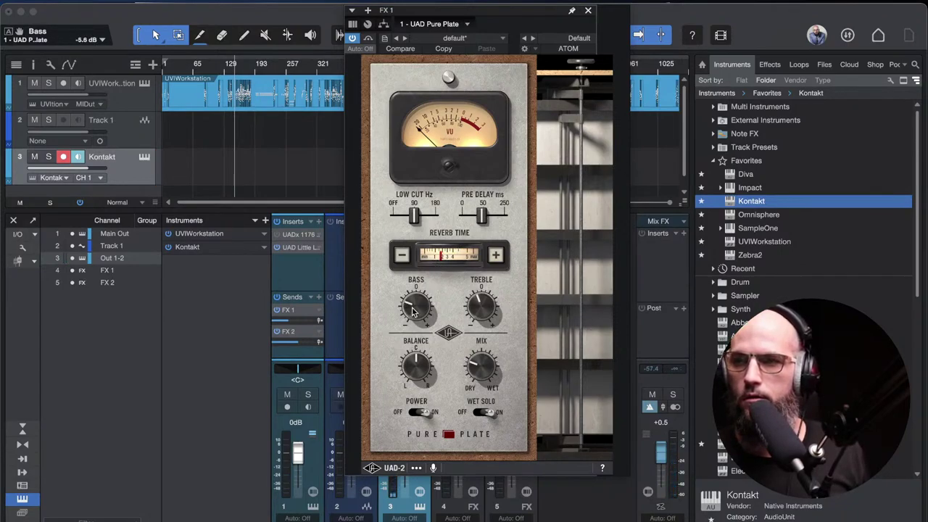
pyautogui.click(475, 307)
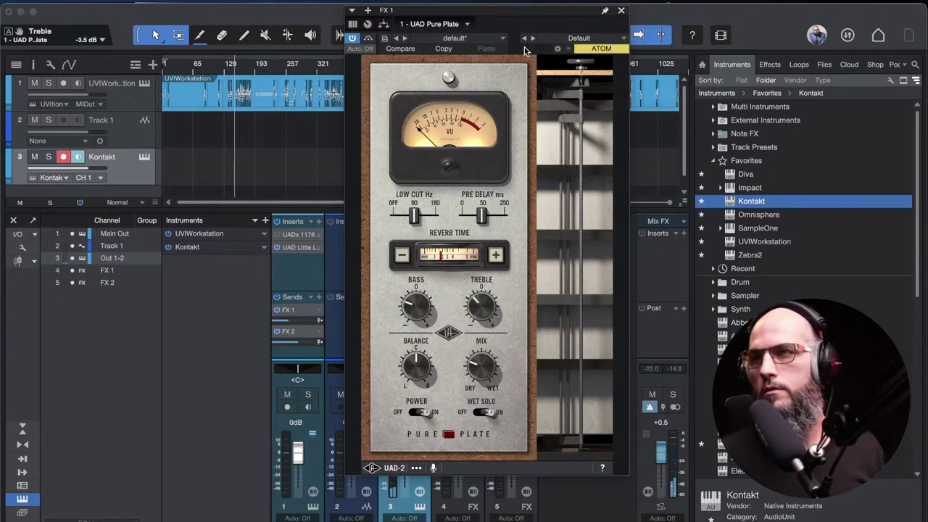
pyautogui.click(621, 12)
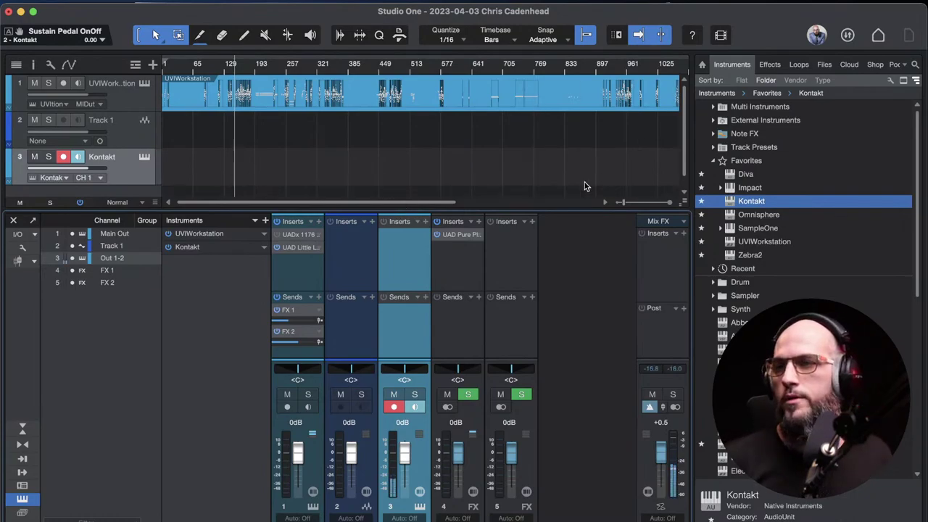
# - Insert the Analog Delay plug-in on the FX 2 channel and move its window clear of the mixer channels
pyautogui.click(533, 222)
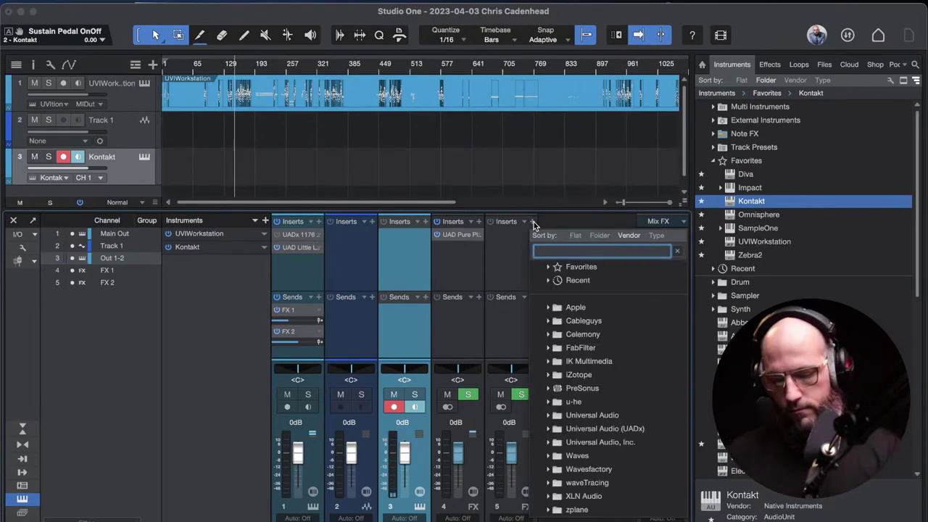
pyautogui.write('analog')
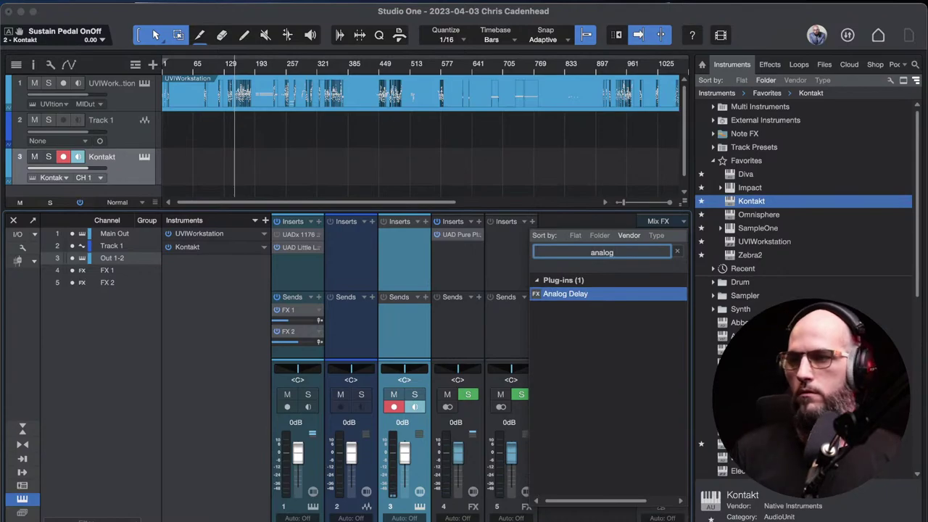
pyautogui.press('Return')
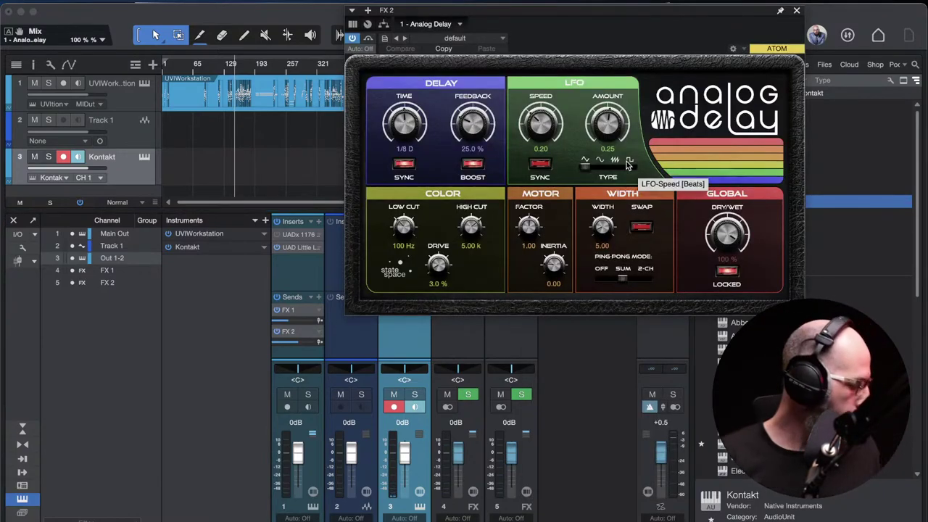
pyautogui.moveTo(639, 18); pyautogui.dragTo(743, 11)
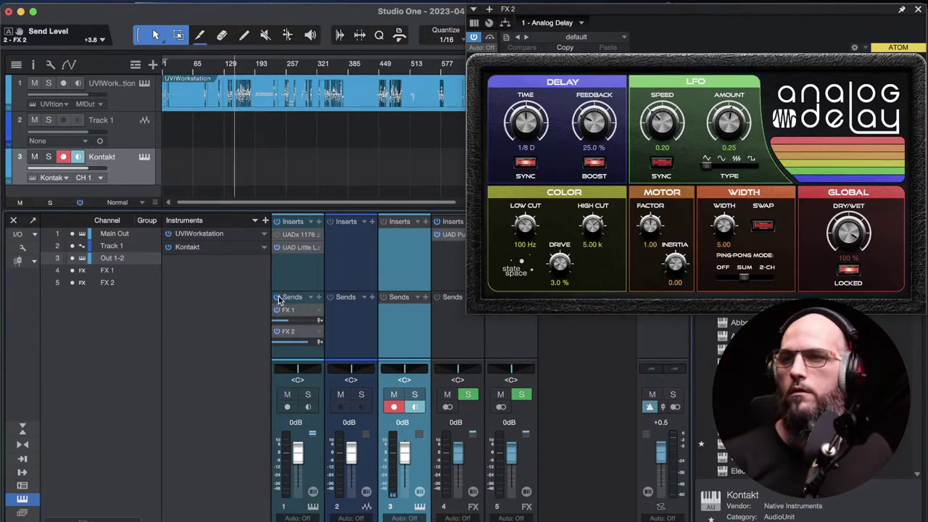
# - Review the Little Labs VOG insert on the main output and the felt piano's settings in Kontakt, and close their windows
pyautogui.click(293, 249)
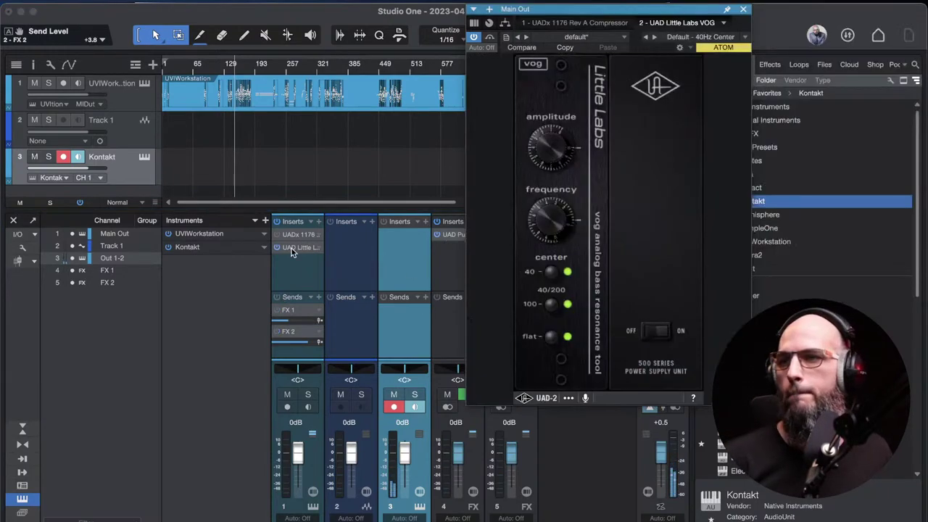
pyautogui.click(144, 158)
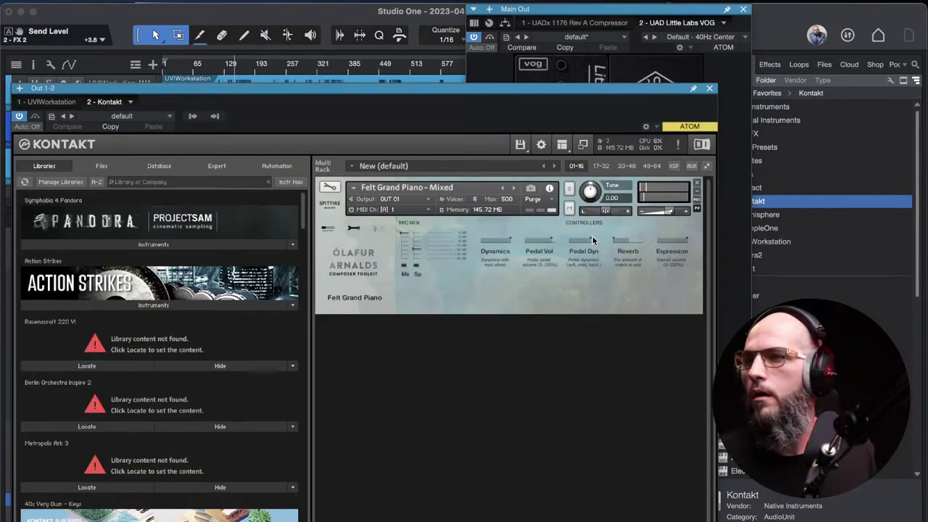
pyautogui.click(709, 88)
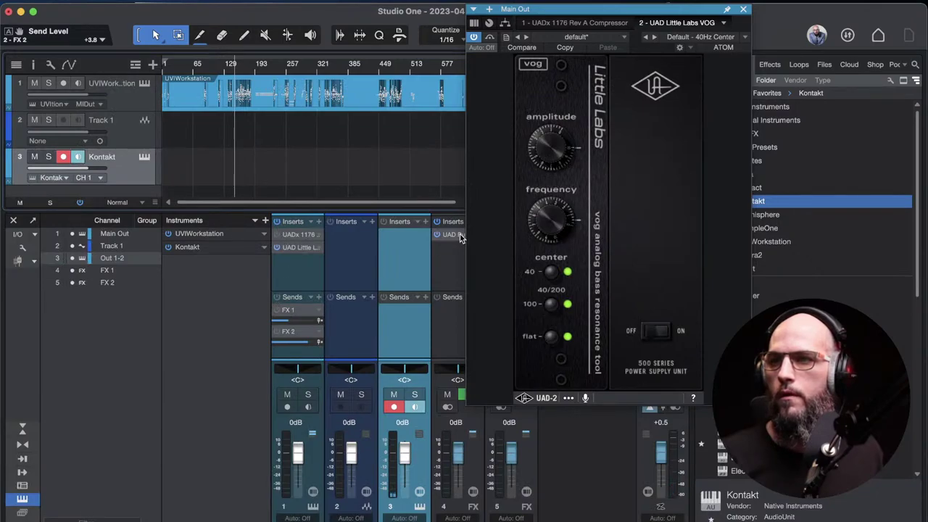
pyautogui.click(144, 157)
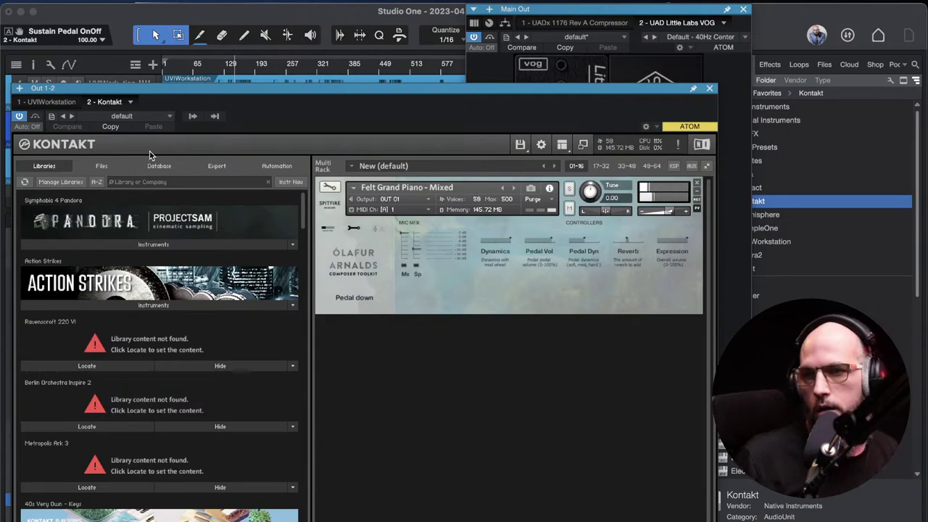
pyautogui.moveTo(405, 86); pyautogui.dragTo(420, 66)
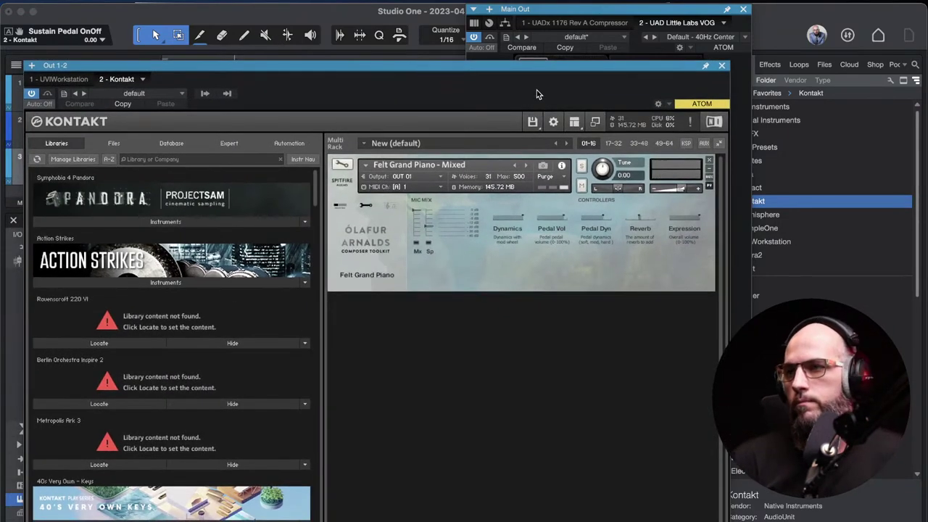
pyautogui.click(723, 66)
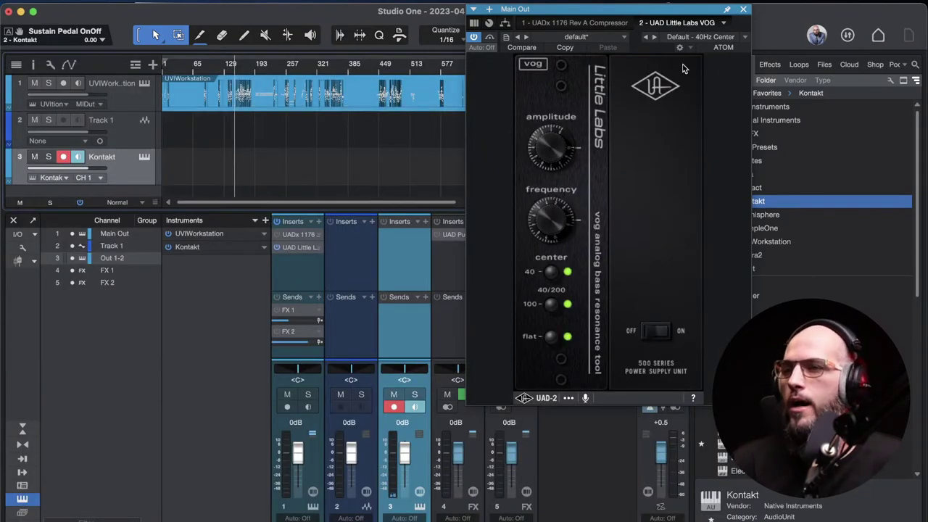
pyautogui.click(744, 10)
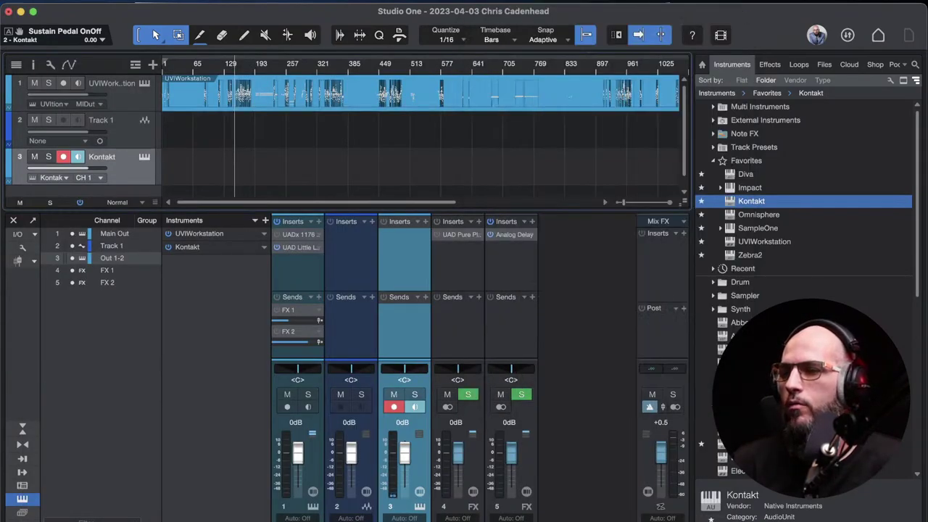
# - Switch to Chrome and search Google in a new tab for "felt piano kontatk"
pyautogui.click(214, 519)
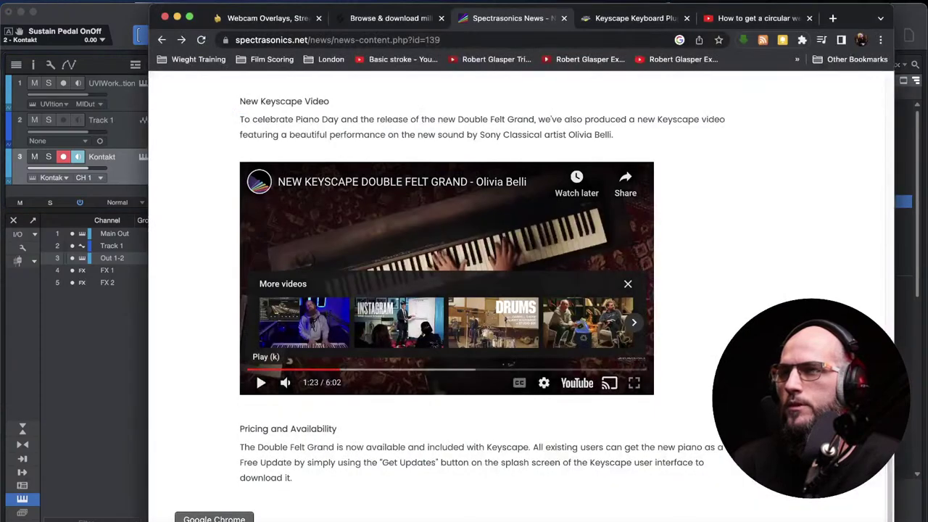
pyautogui.press('super+t')
pyautogui.write('fle')
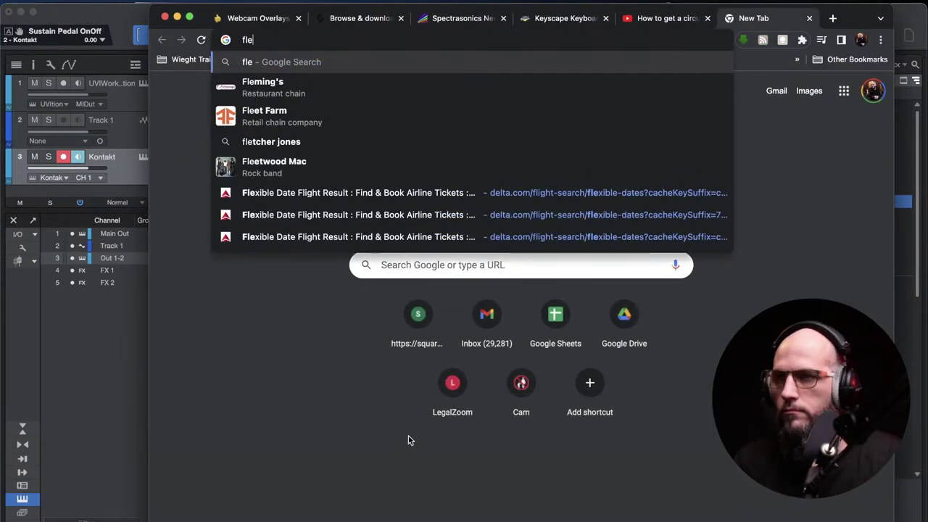
pyautogui.press('BackSpace')
pyautogui.press('BackSpace')
pyautogui.press('BackSpace')
pyautogui.write('felt pi')
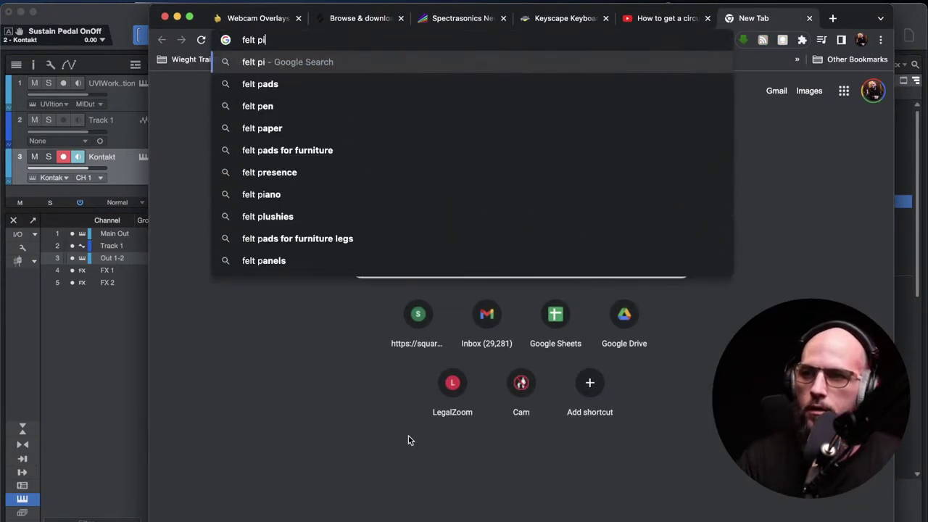
pyautogui.write('ano kontatk')
pyautogui.press('Return')
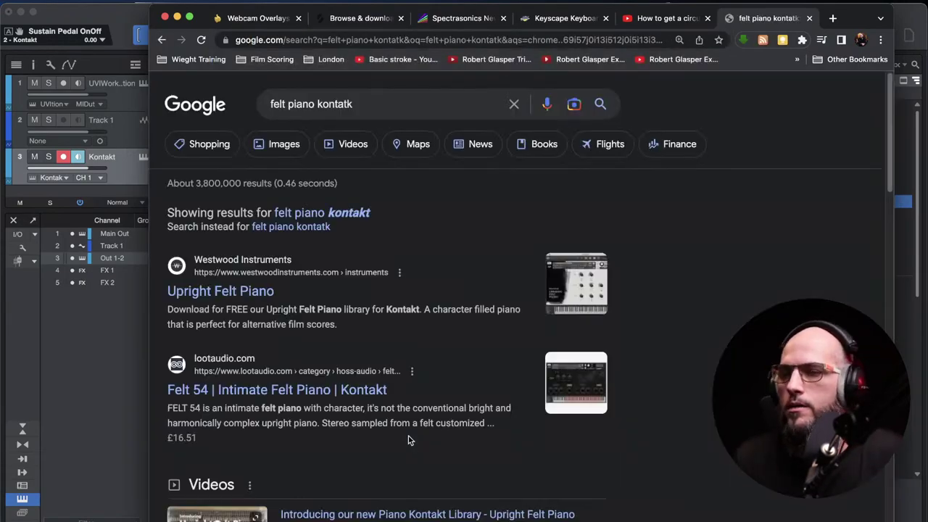
# - Look through the search results for felt piano libraries, including the Spitfire Audio and Native Instruments Noire entries
pyautogui.scroll(-2, 375, 344)
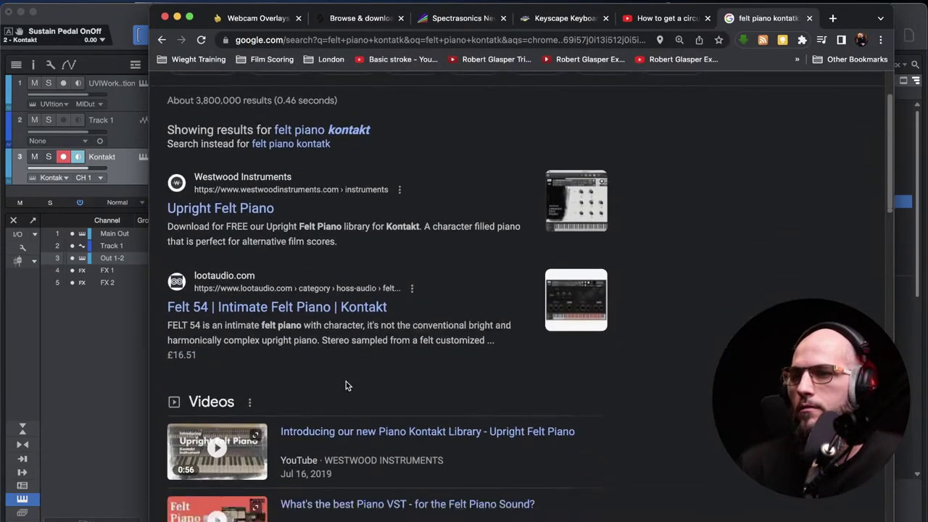
pyautogui.scroll(-3, 346, 386)
pyautogui.scroll(-2, 588, 332)
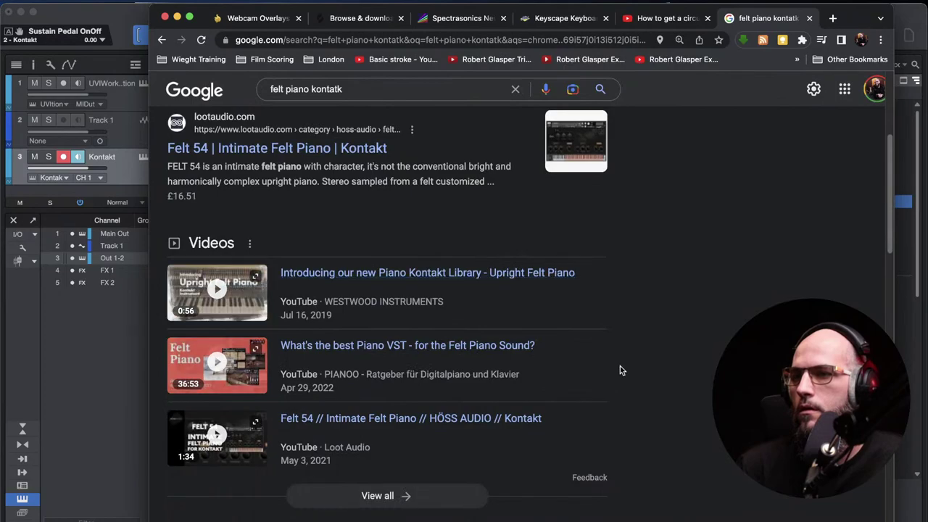
pyautogui.scroll(-5, 638, 359)
pyautogui.scroll(-2, 689, 341)
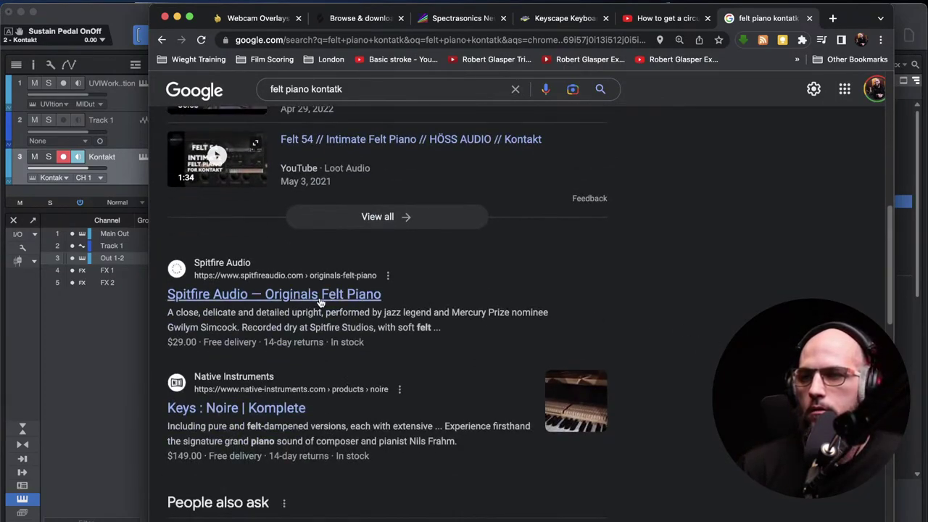
pyautogui.scroll(-1, 573, 305)
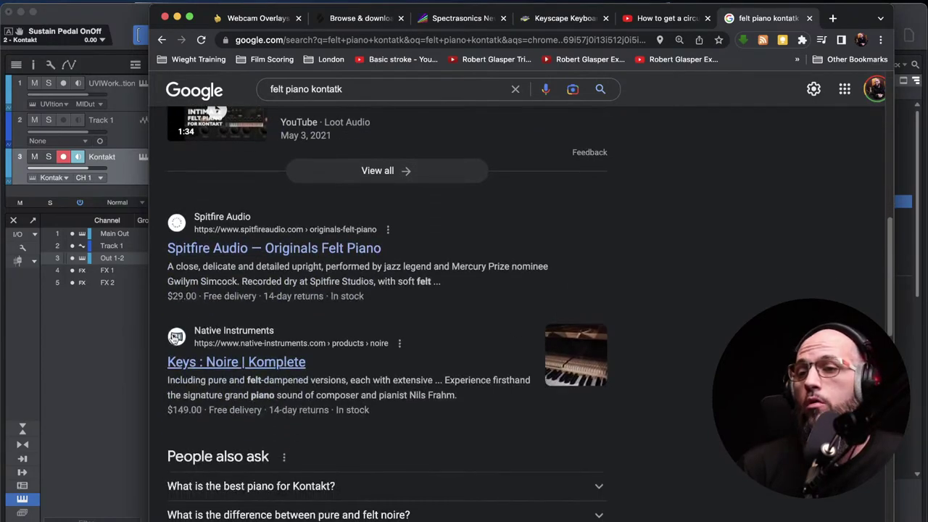
# - Switch back to Studio One and rename the Kontakt track to "Olafur Arnolds"
pyautogui.click(132, 343)
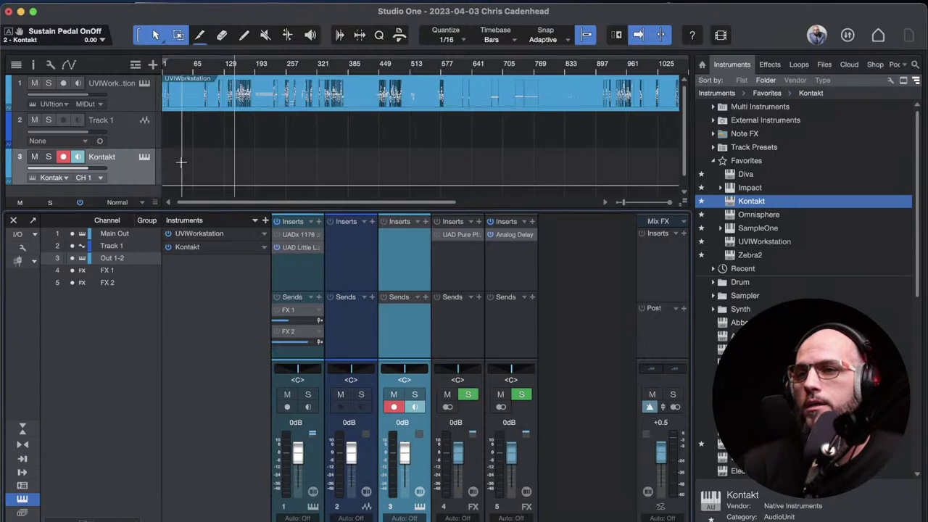
pyautogui.scroll(-1, 110, 149)
pyautogui.click(144, 145)
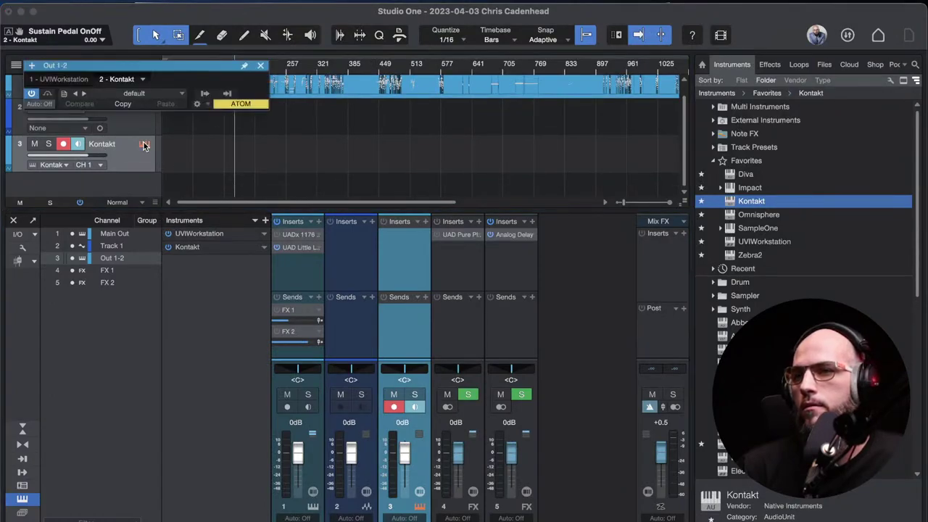
pyautogui.click(722, 66)
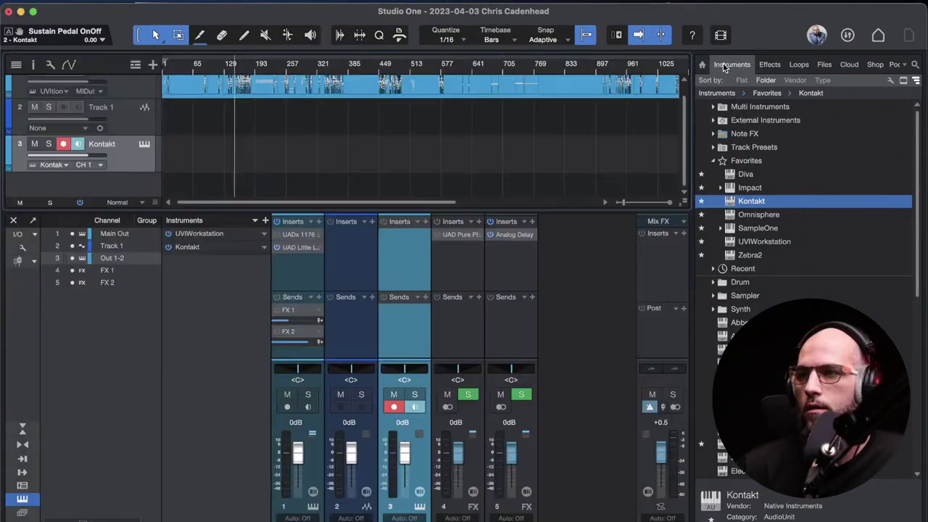
pyautogui.doubleClick(106, 146)
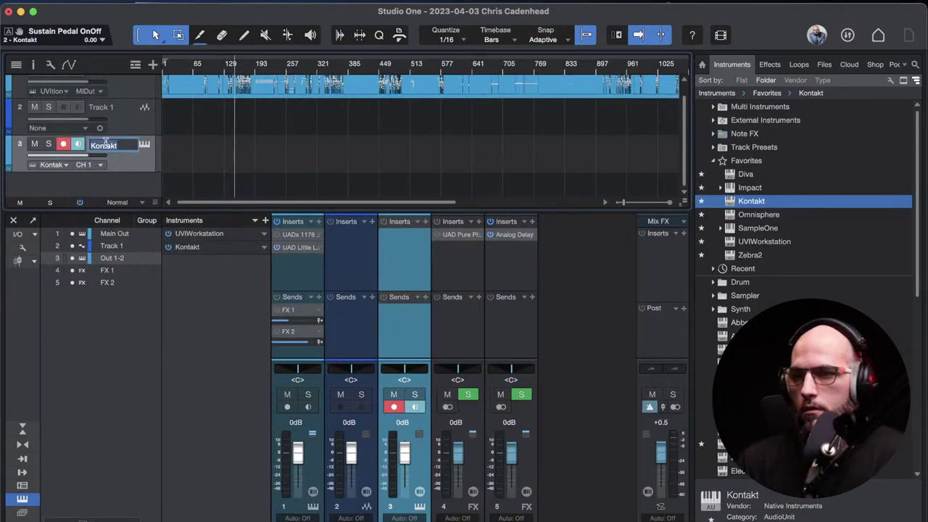
pyautogui.write('Olafur A')
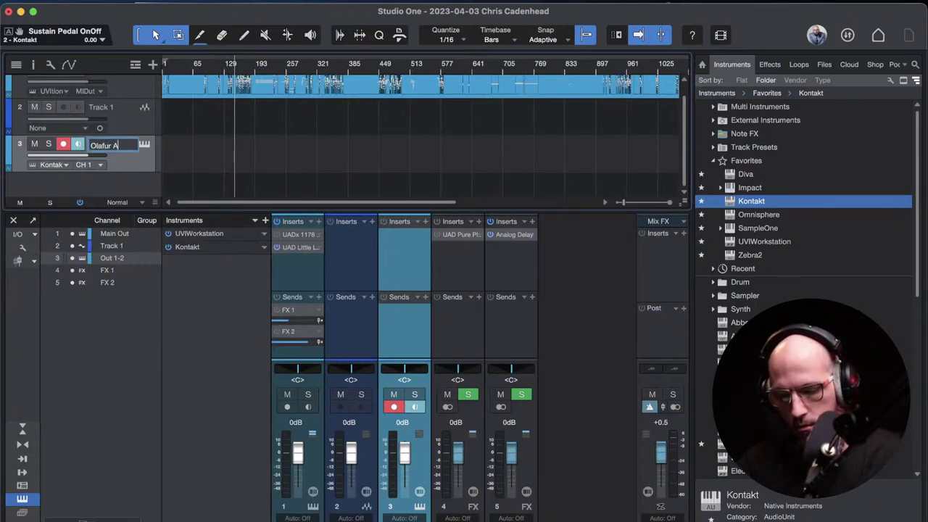
pyautogui.write('rnolds')
pyautogui.press('Return')
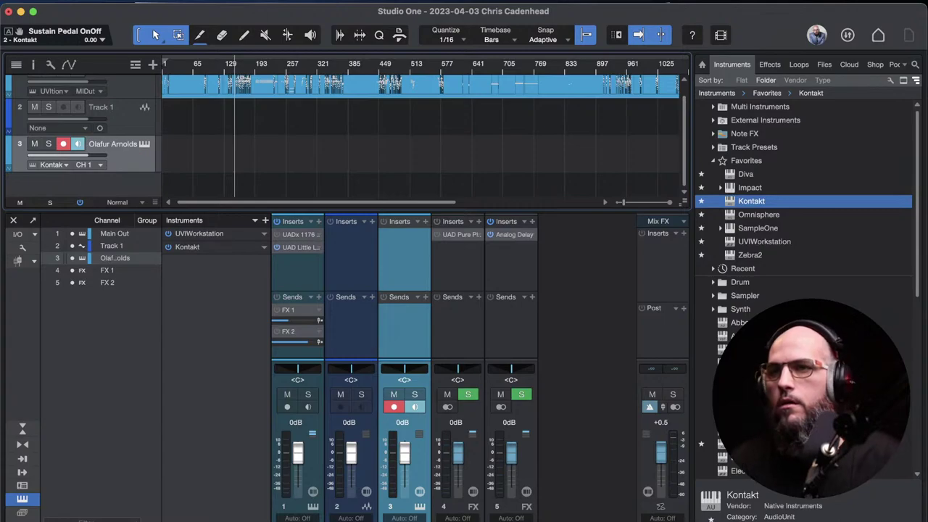
# - Add another Kontakt instrument on a new track and load NOIRE Felt from the Noire library
pyautogui.moveTo(763, 210); pyautogui.dragTo(132, 186)
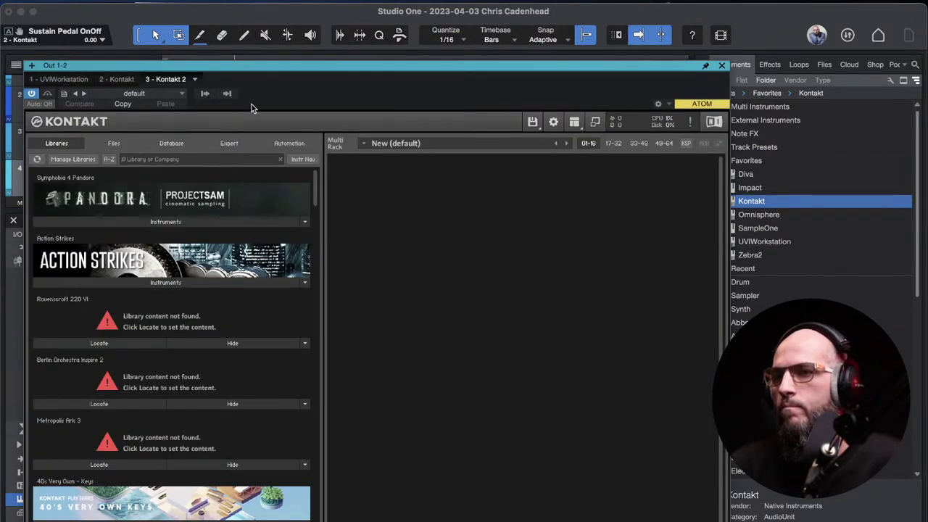
pyautogui.moveTo(289, 66); pyautogui.dragTo(300, 33)
pyautogui.moveTo(326, 152); pyautogui.dragTo(342, 219)
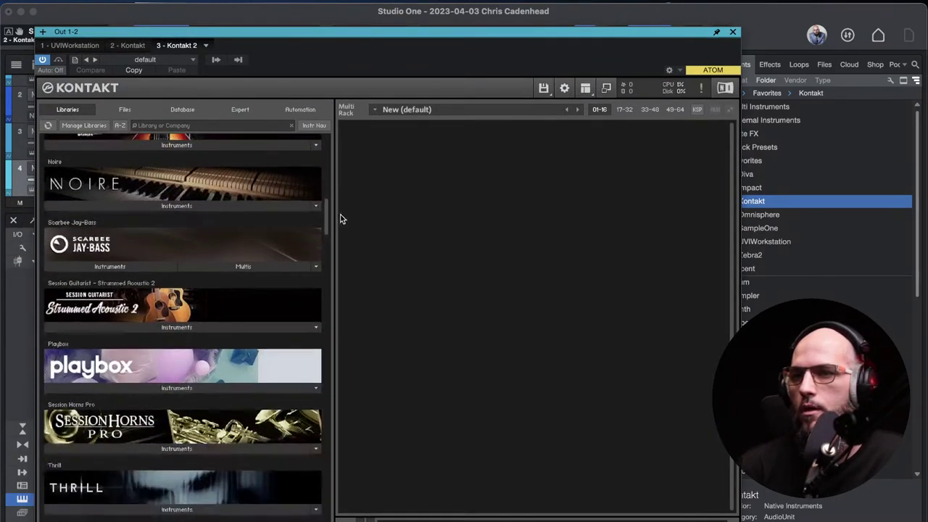
pyautogui.click(111, 210)
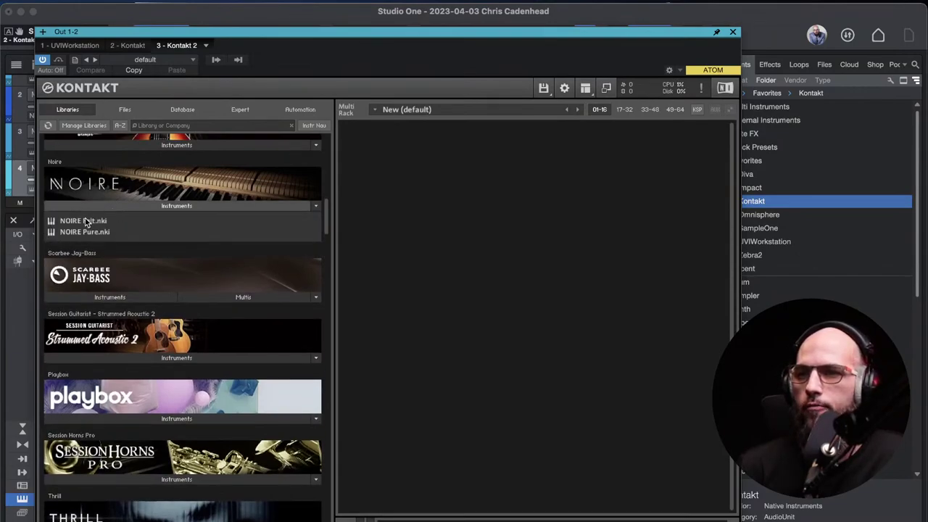
pyautogui.doubleClick(85, 222)
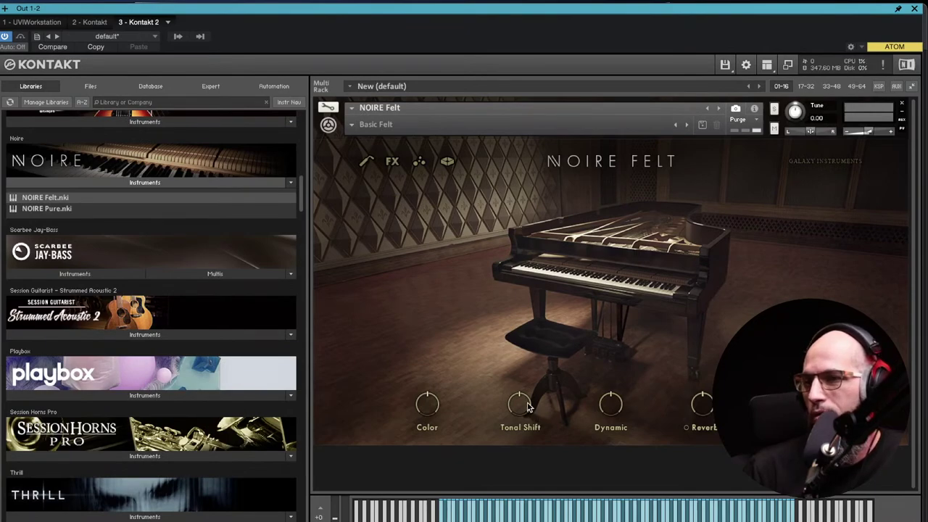
# - Lower the Tonal Shift and raise the Dynamic setting of the NOIRE Felt piano
pyautogui.moveTo(529, 410)
pyautogui.mouseDown()
pyautogui.moveTo(530, 435)
pyautogui.moveTo(530, 424)
pyautogui.mouseUp()
pyautogui.moveTo(607, 413); pyautogui.dragTo(609, 383)
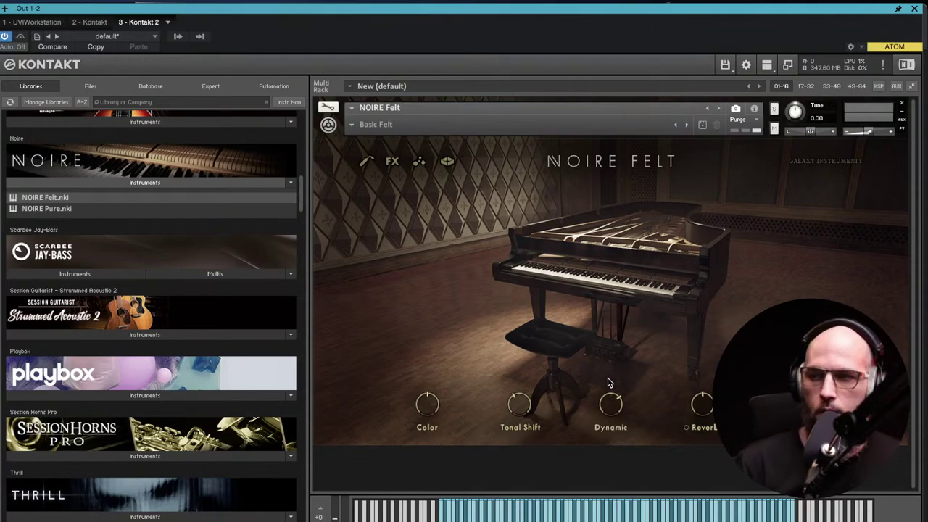